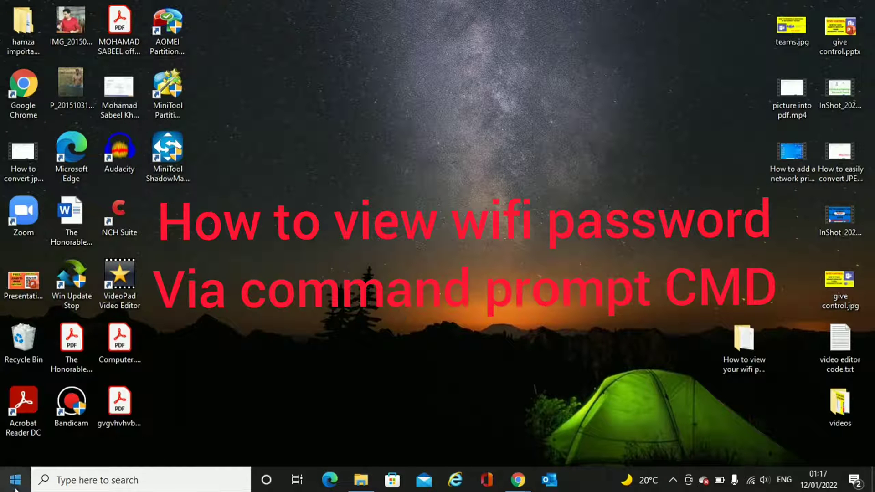
Search for cmd and launch Command Prompt as administrator.
left_click(63, 480)
type("cmd")
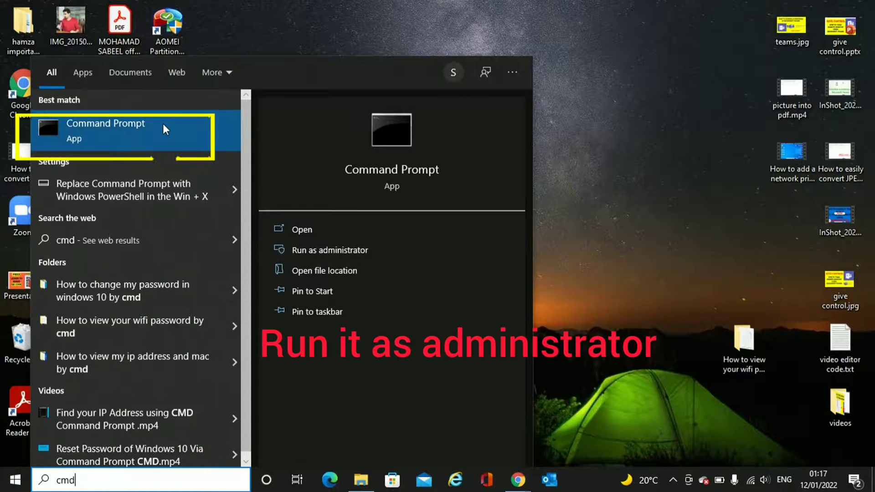
right_click(162, 123)
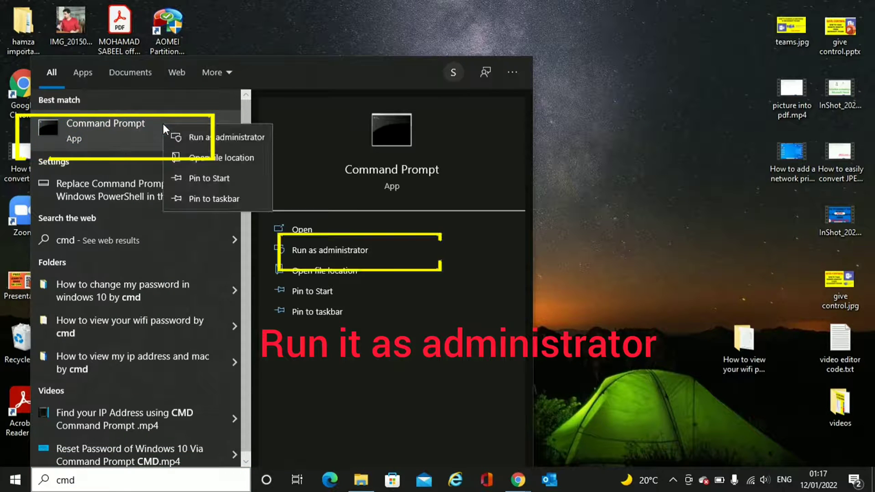
left_click(198, 139)
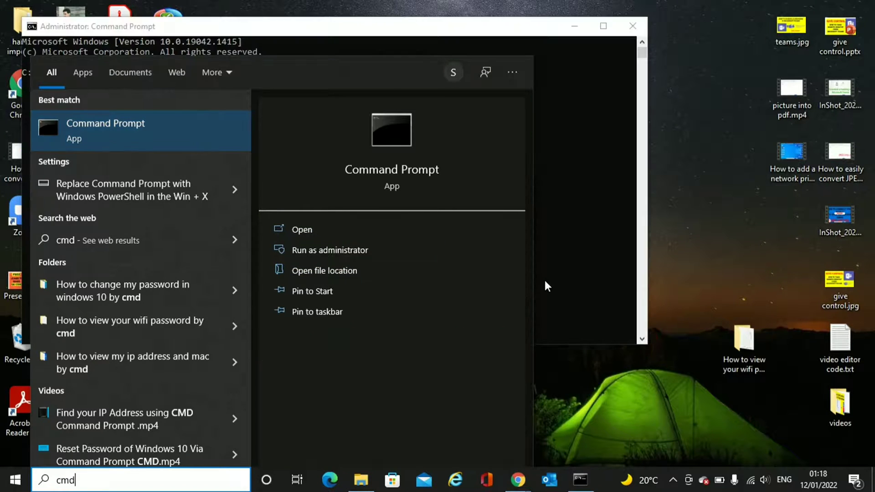
Enter the netsh shell in the administrator console, then begin typing wlan show profile.
left_click(544, 281)
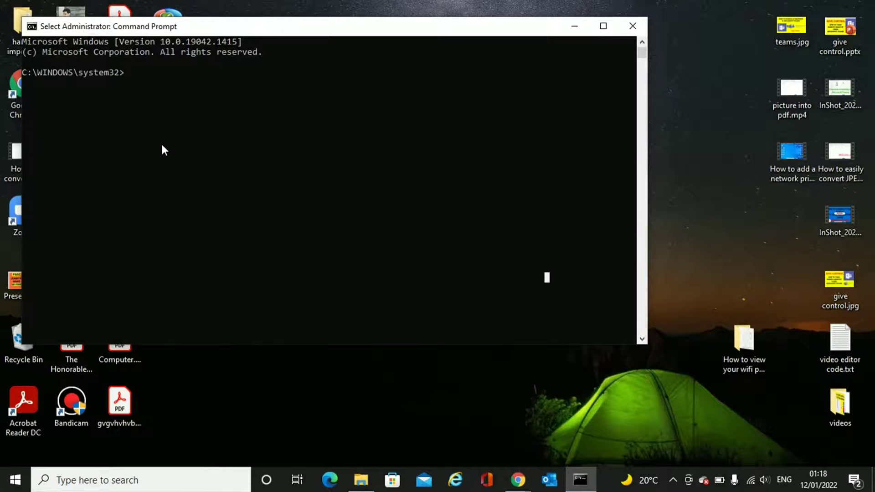
type("neyt")
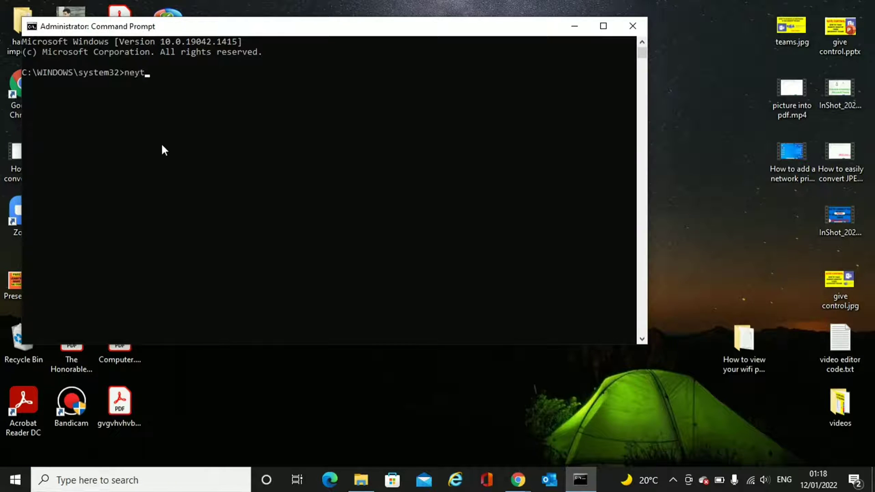
key("BackSpace")
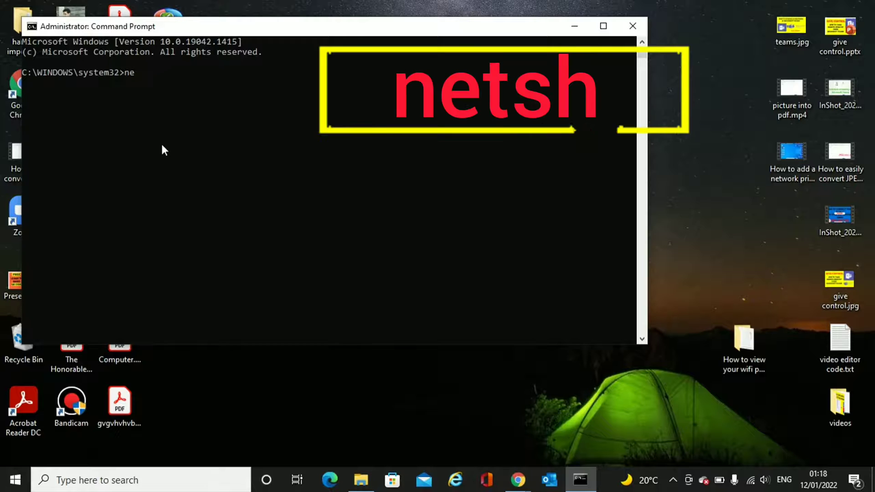
type("tsh")
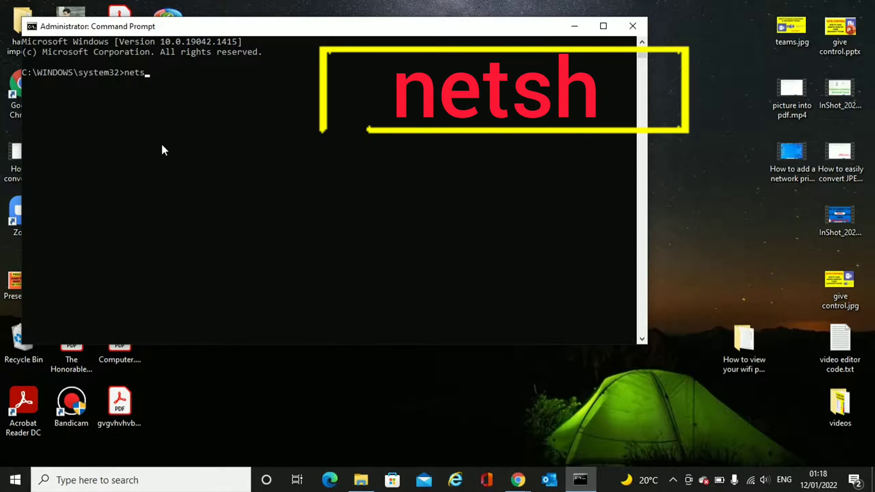
key("Return")
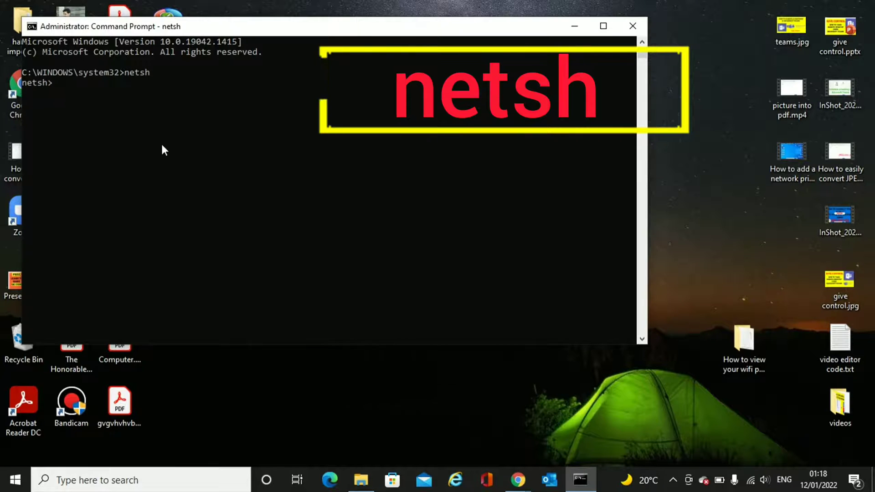
type("wlan ")
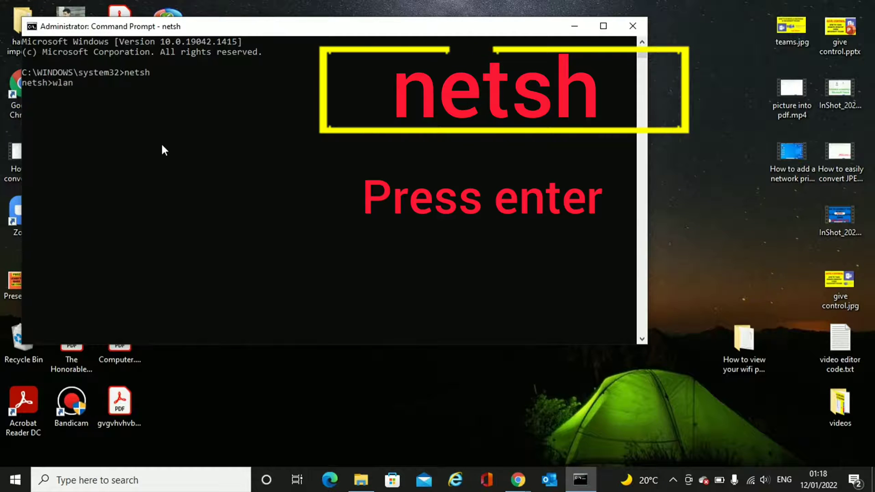
type("sh")
type("ow pro")
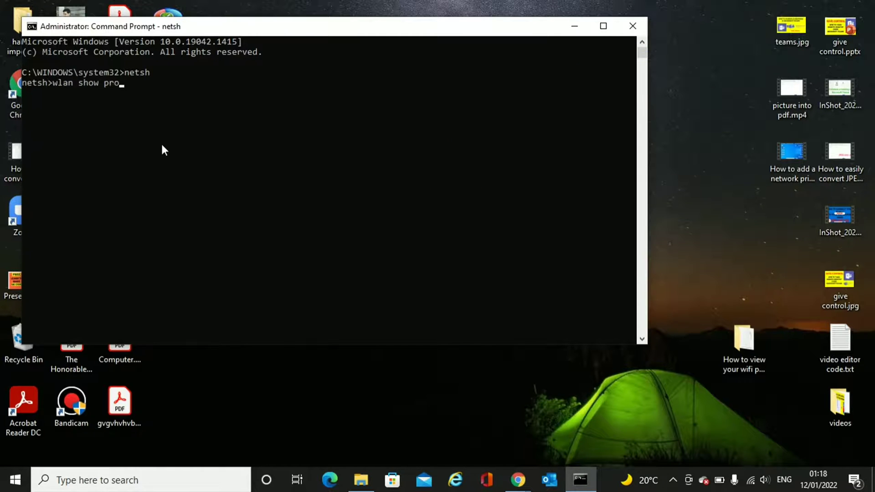
type("fil")
type("e")
Run wlan show profile and highlight the five saved profiles, Welcome 704-2 through TP-Link_5140.
key("Return")
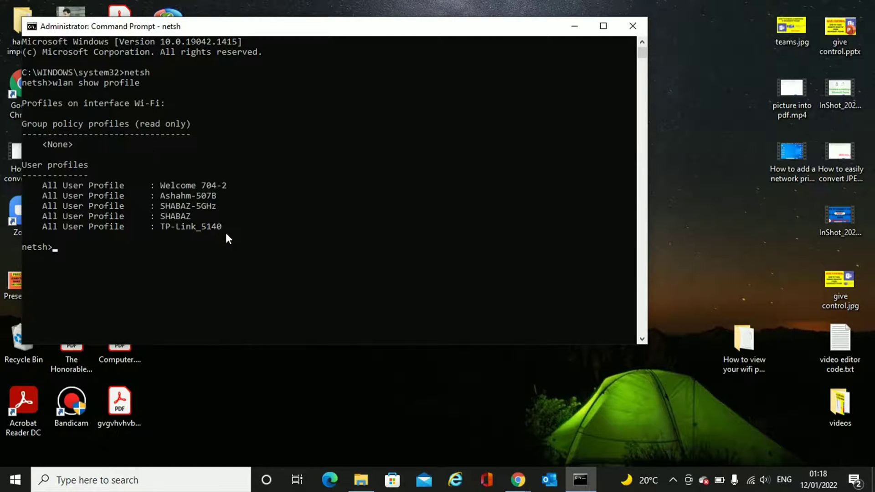
left_click_drag(224, 229, 39, 190)
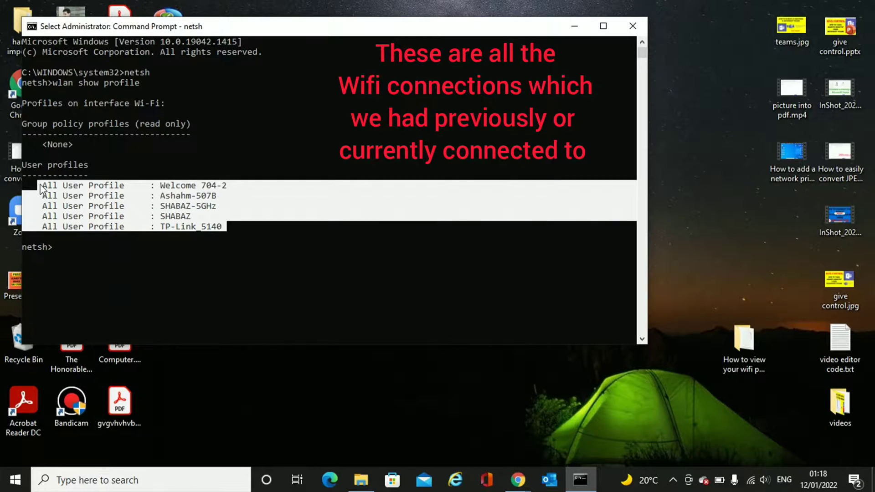
left_click(138, 258)
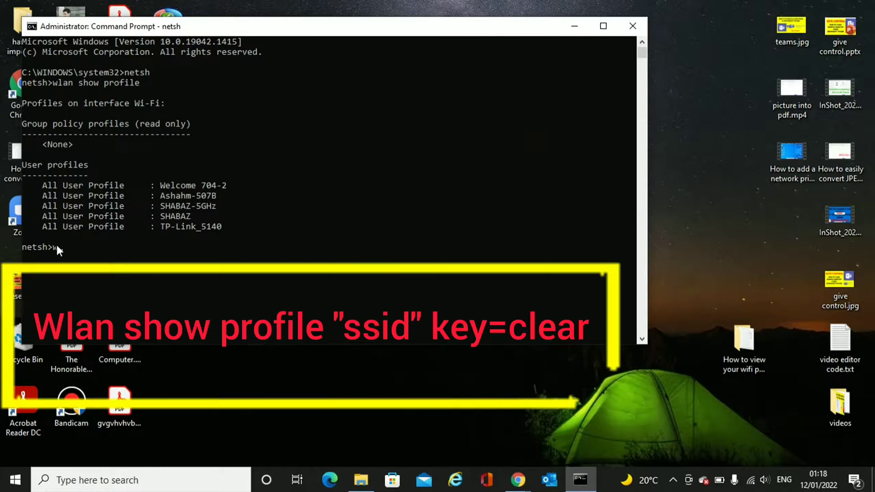
type("wlan sh")
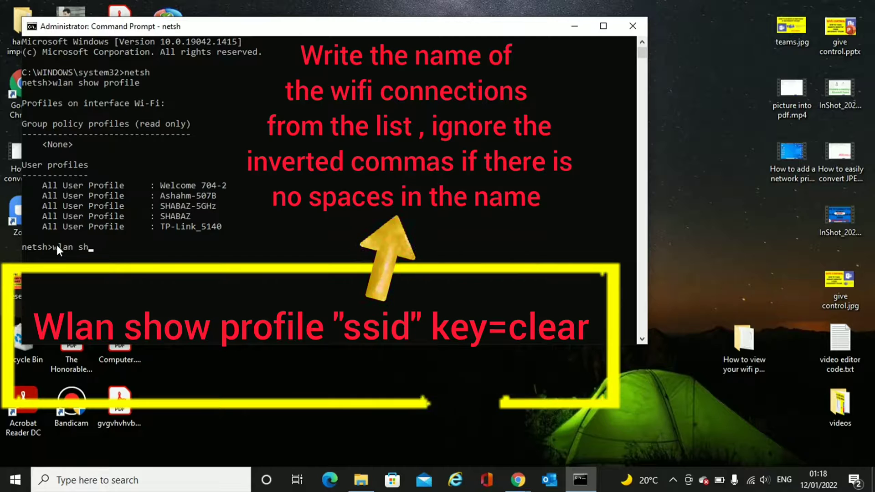
type("ow profile ")
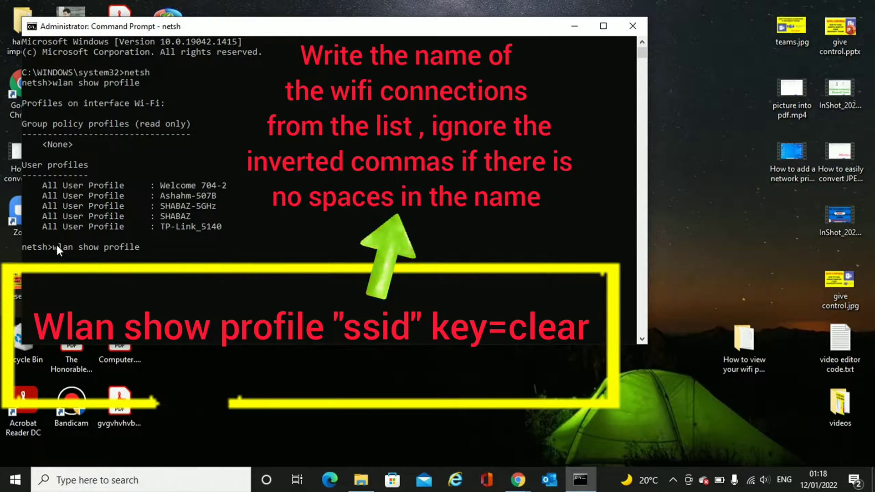
type("shabaz")
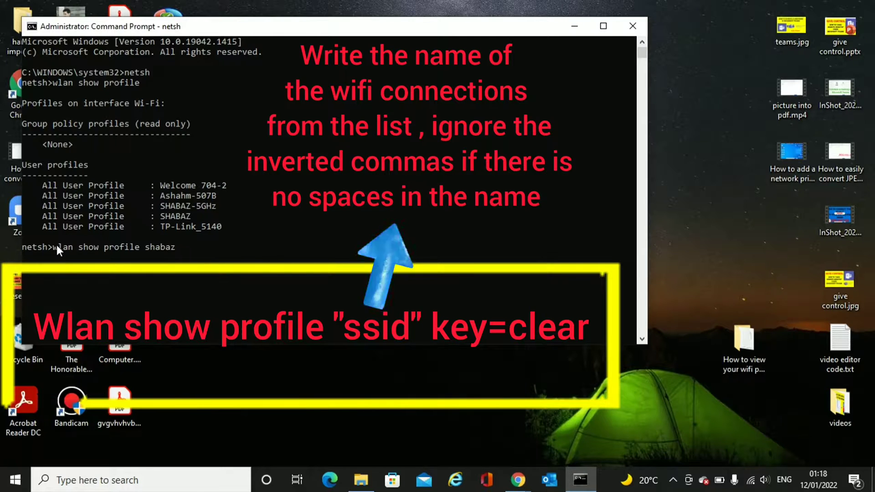
type(" key")
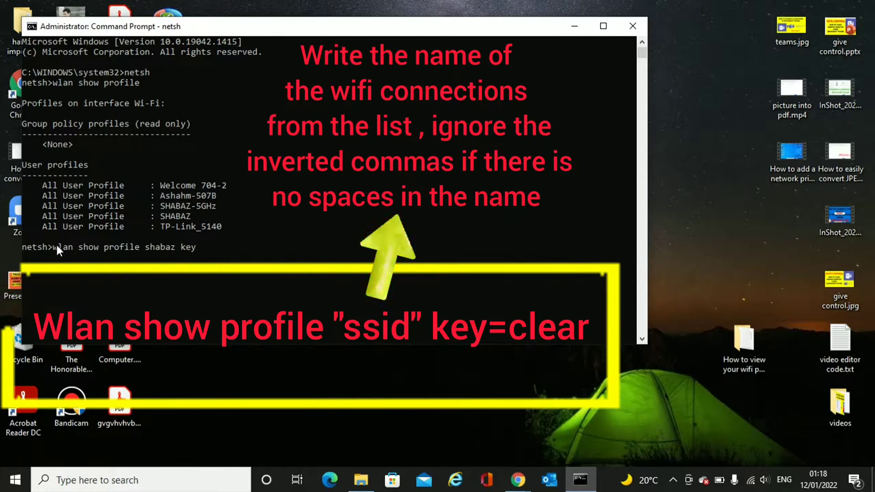
type("=clear")
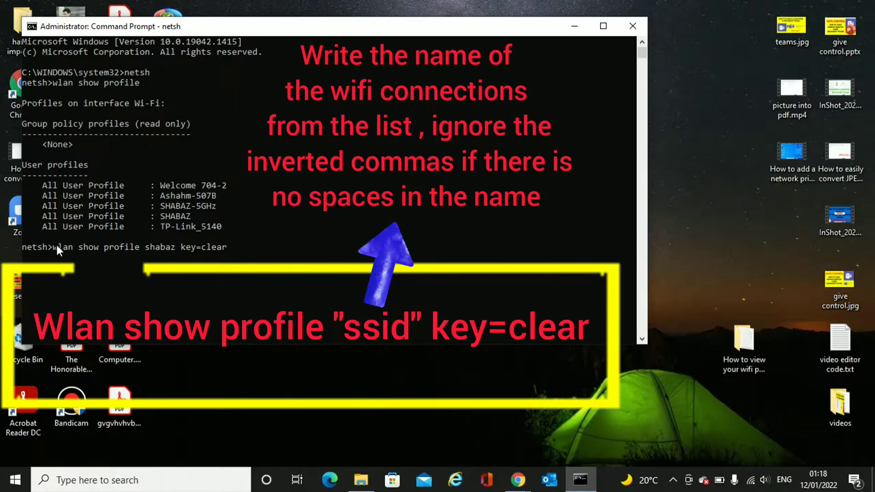
key("Return")
scroll(101, 200, "up", 3)
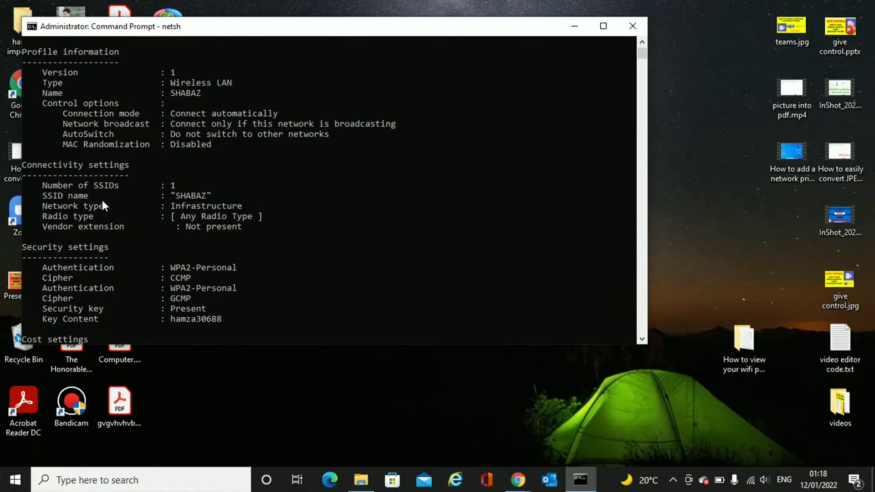
scroll(103, 200, "down", 1)
scroll(146, 212, "down", 1)
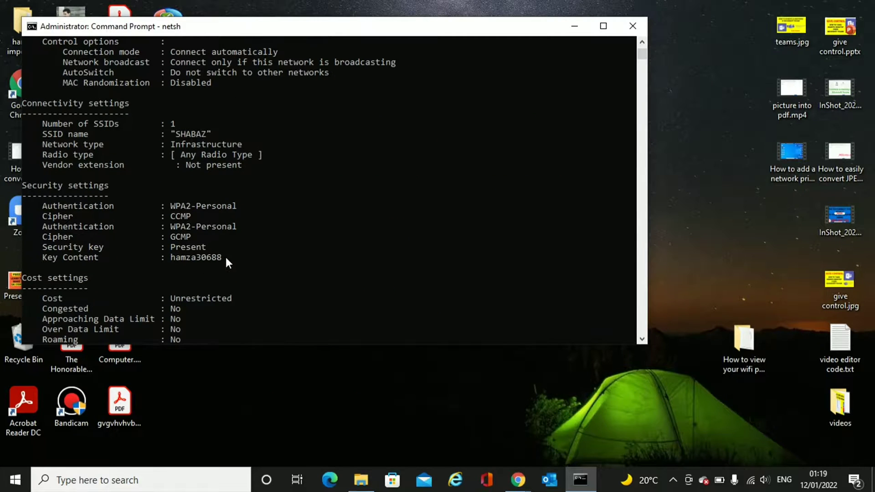
left_click_drag(225, 257, 44, 257)
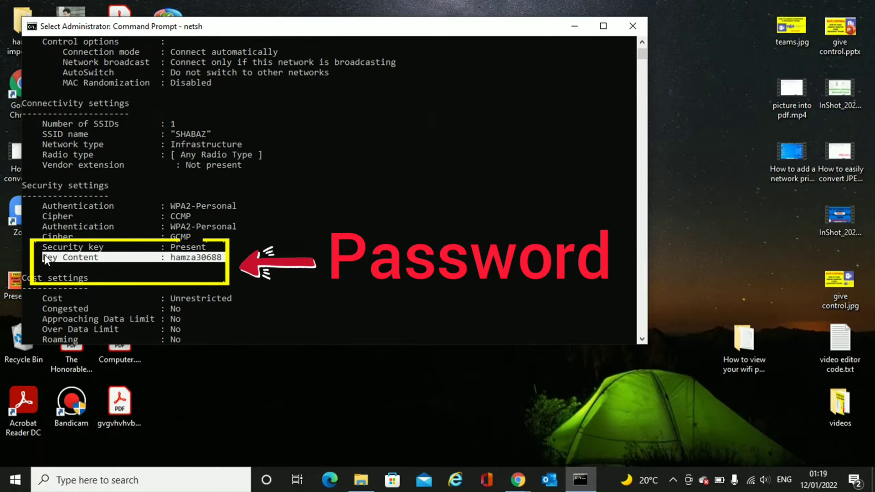
left_click(172, 259)
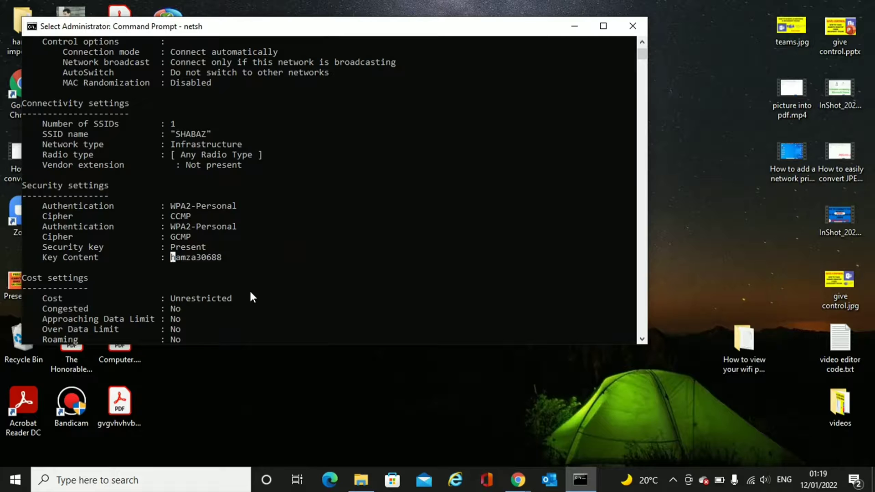
scroll(250, 288, "up", 10)
mouse_move(230, 185)
left_mouse_down()
mouse_move(118, 197)
mouse_move(43, 185)
left_mouse_up()
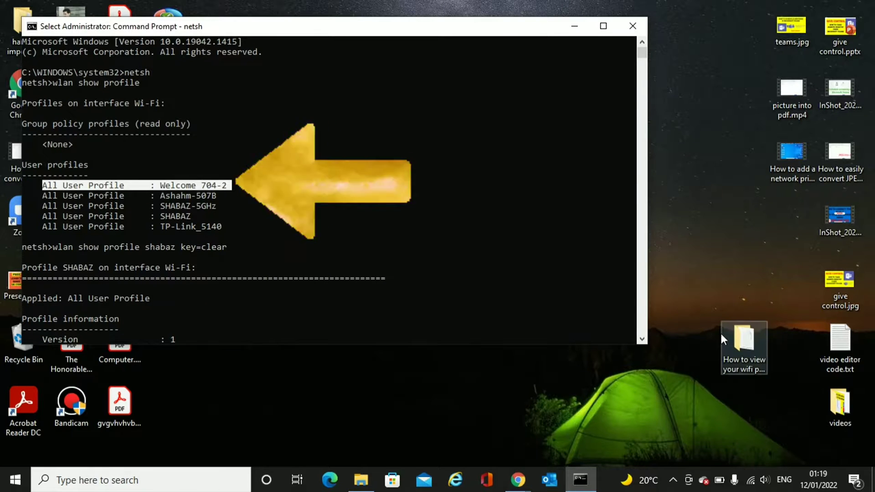
Open the Wi-Fi flyout to confirm Welcome 704-2 is connected and secured.
left_click(754, 480)
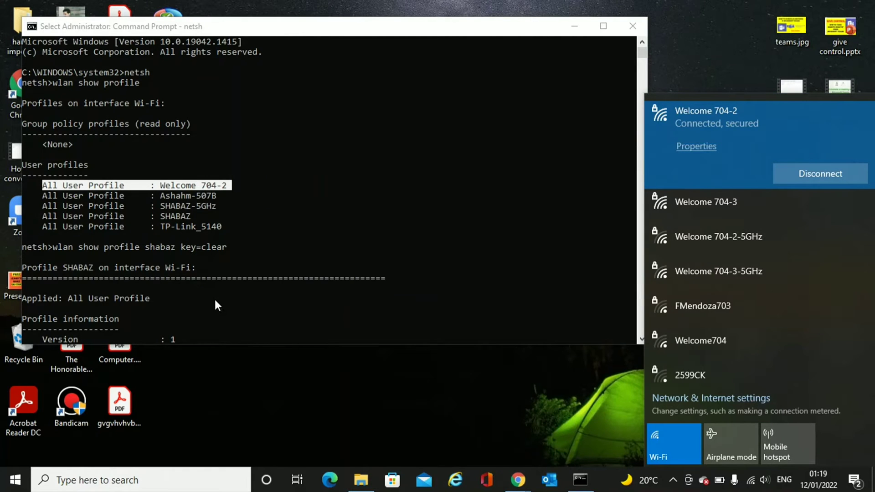
scroll(214, 299, "down", 5)
scroll(215, 299, "down", 1)
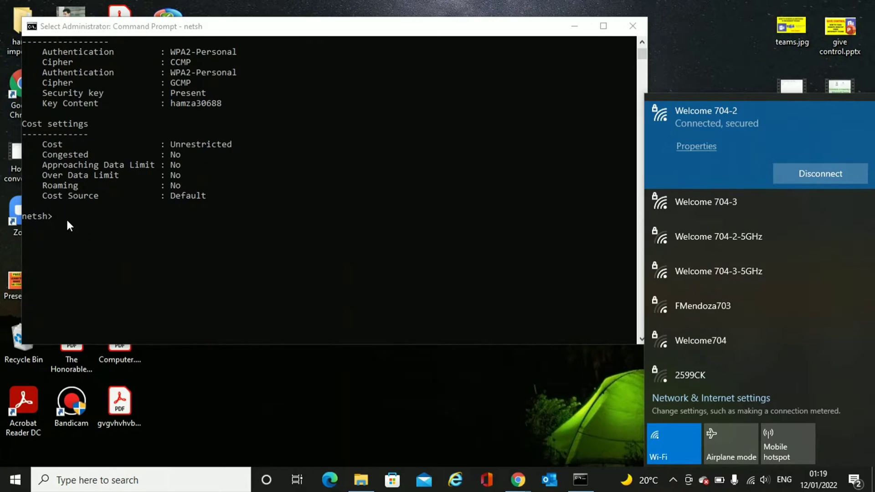
left_click(67, 268)
type("wlan show profile ")
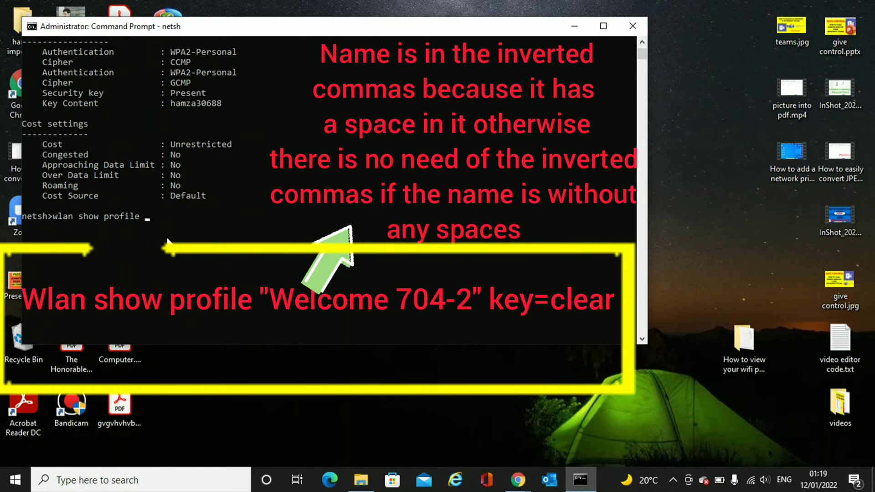
type("\"welcome 704-2\"")
type(" ke")
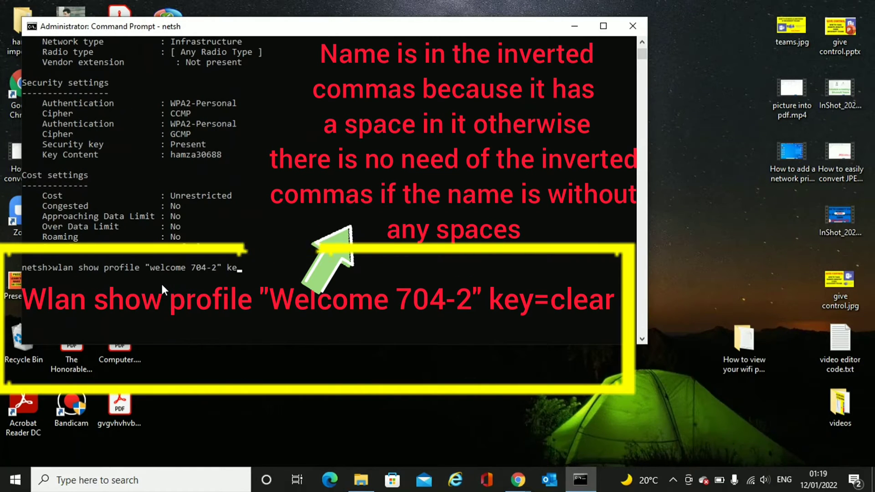
type("y")
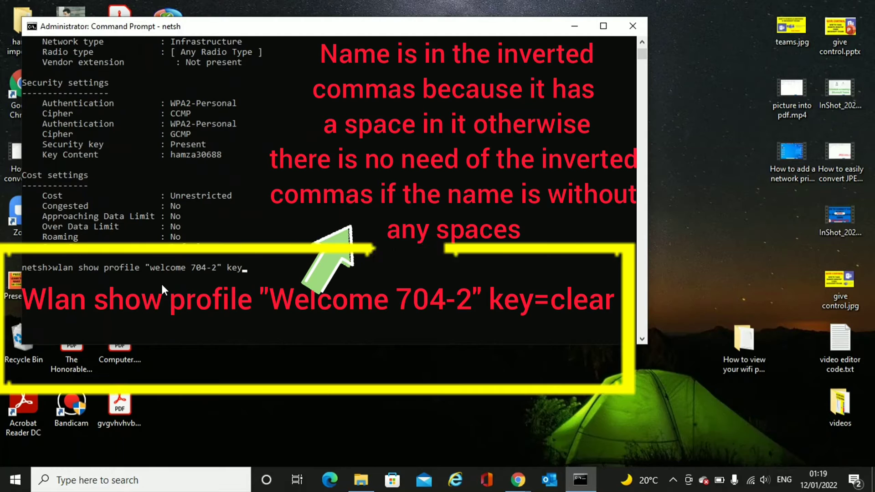
type("=clear")
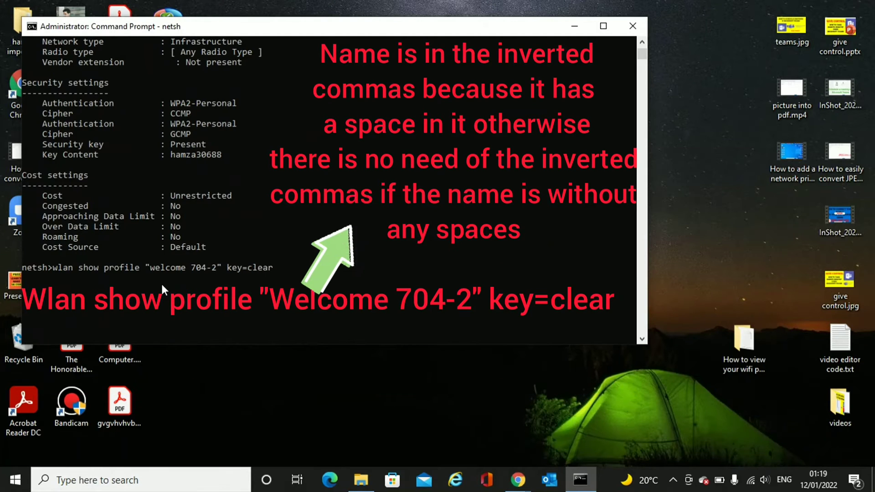
key("Return")
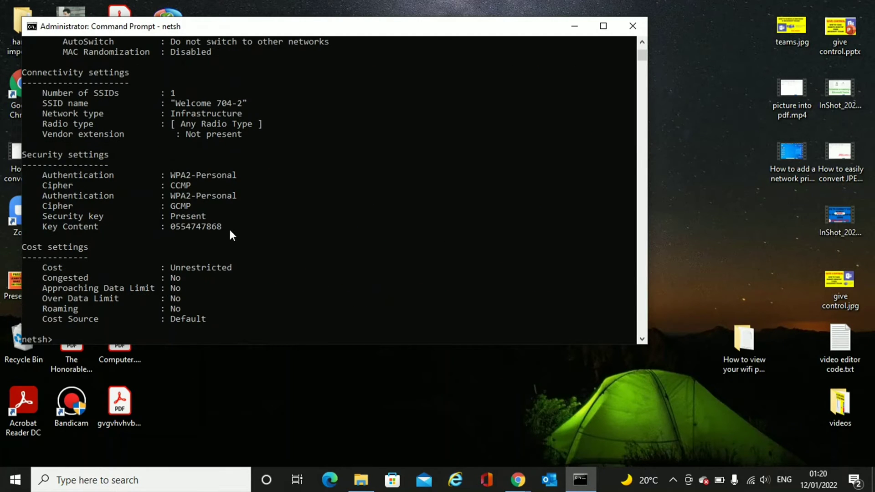
left_click_drag(222, 226, 52, 228)
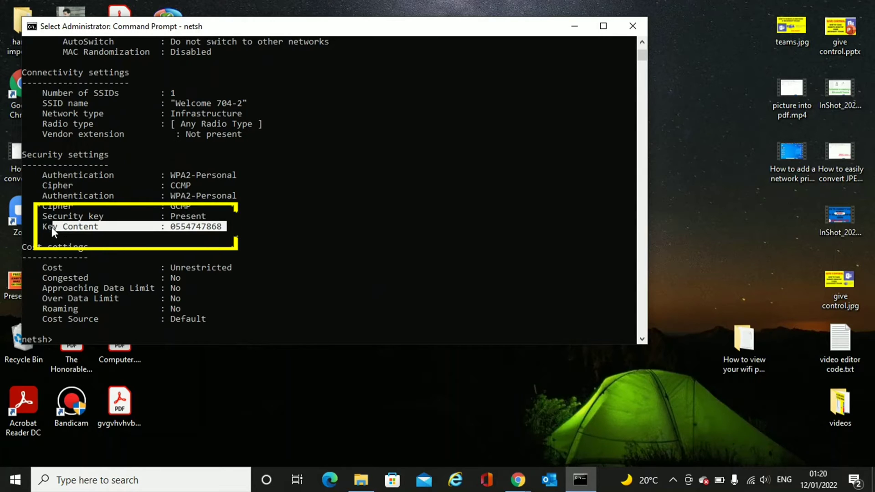
scroll(234, 289, "up", 2)
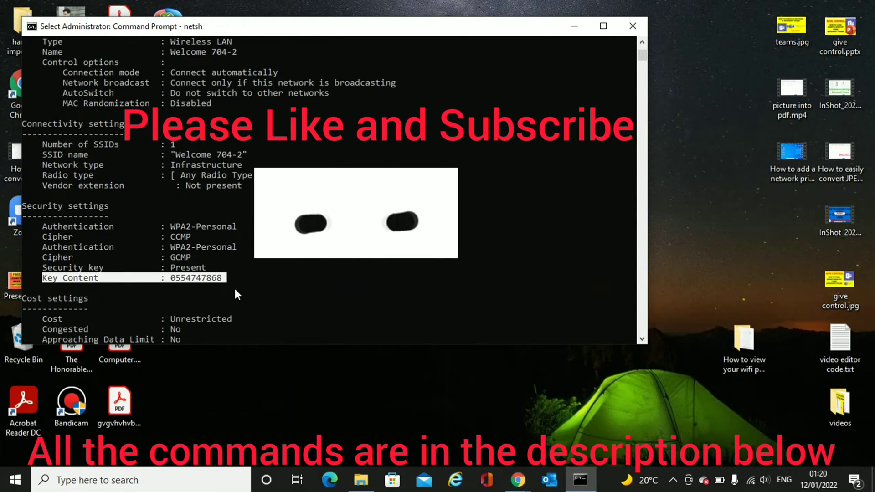
scroll(234, 289, "up", 3)
scroll(235, 289, "up", 2)
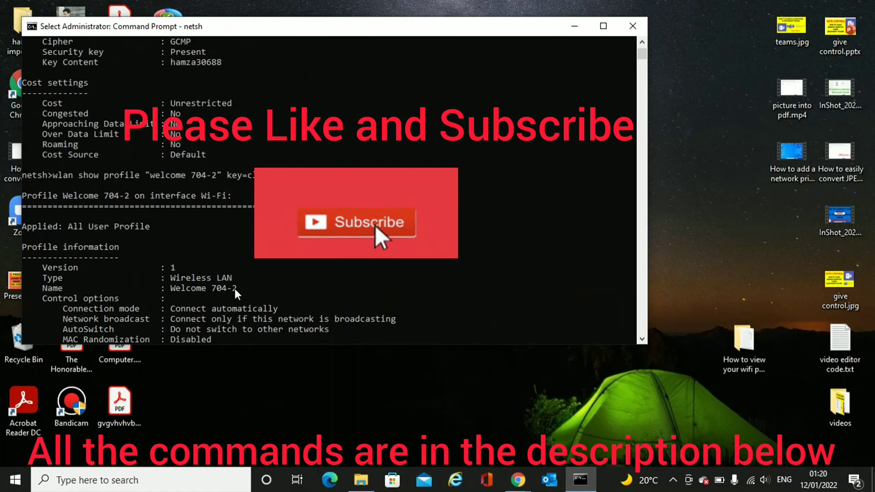
scroll(234, 289, "down", 3)
scroll(235, 289, "down", 2)
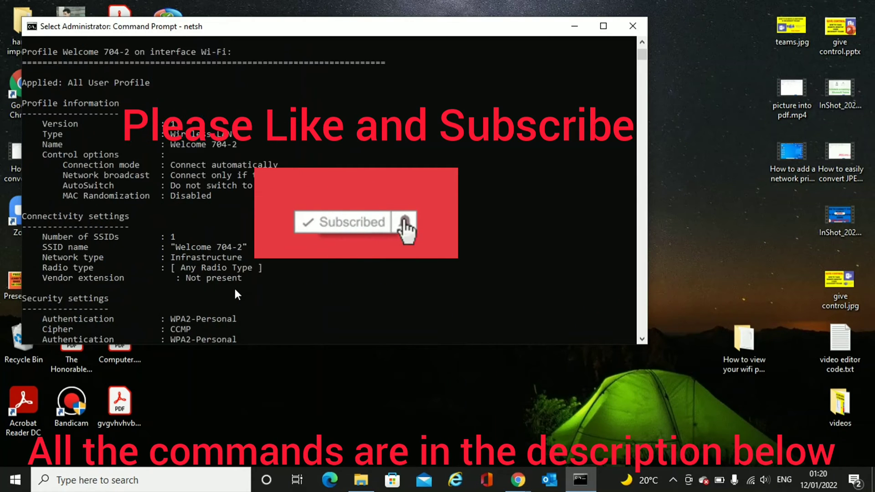
scroll(234, 288, "down", 3)
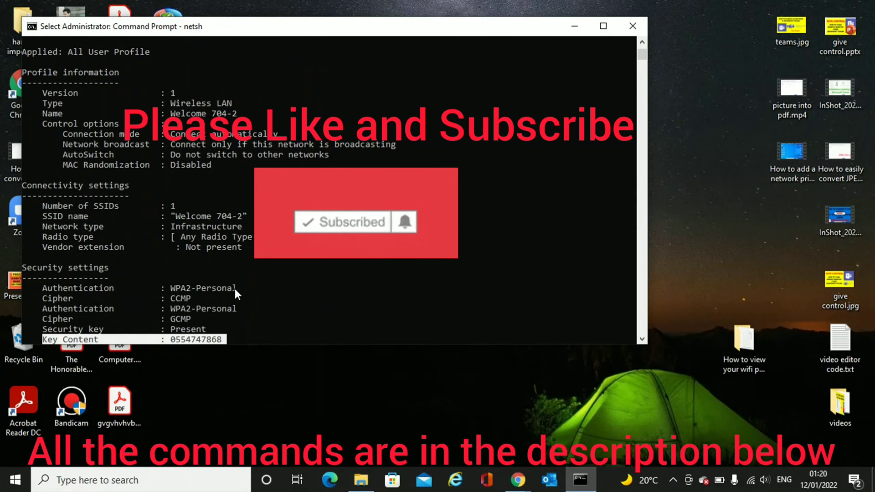
scroll(234, 288, "down", 3)
scroll(235, 289, "down", 2)
scroll(234, 295, "down", 1)
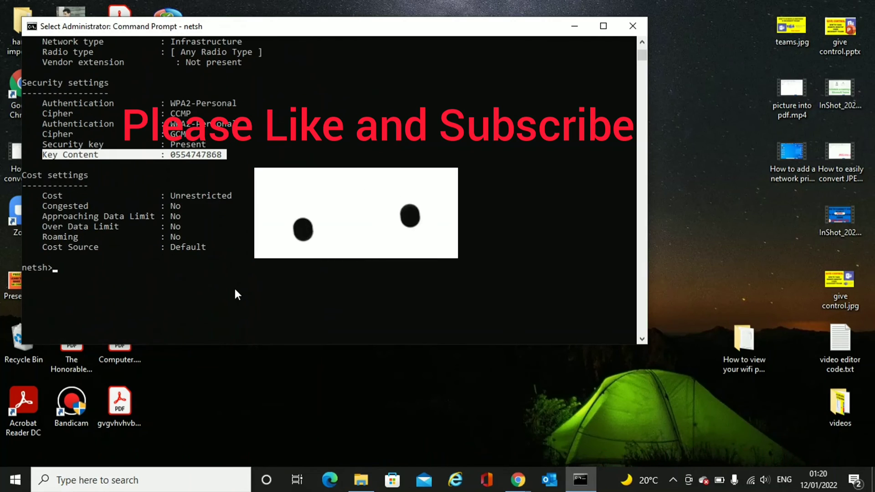